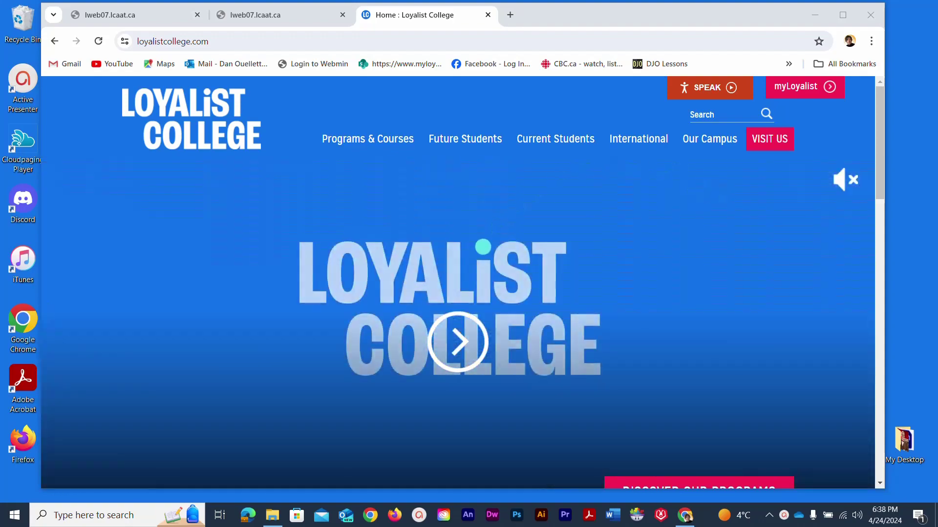
# - Focus the browser, then select and deselect part of the current web address
pyautogui.click(545, 16)
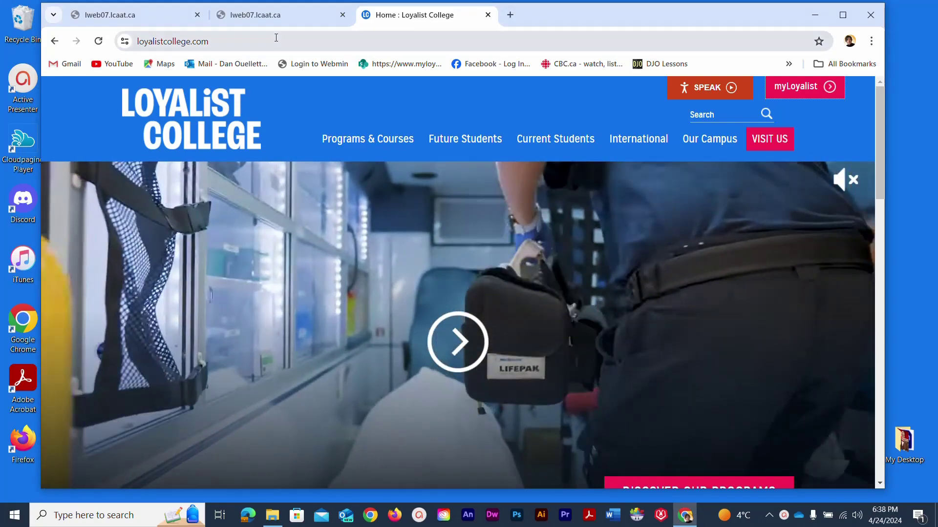
pyautogui.click(276, 38)
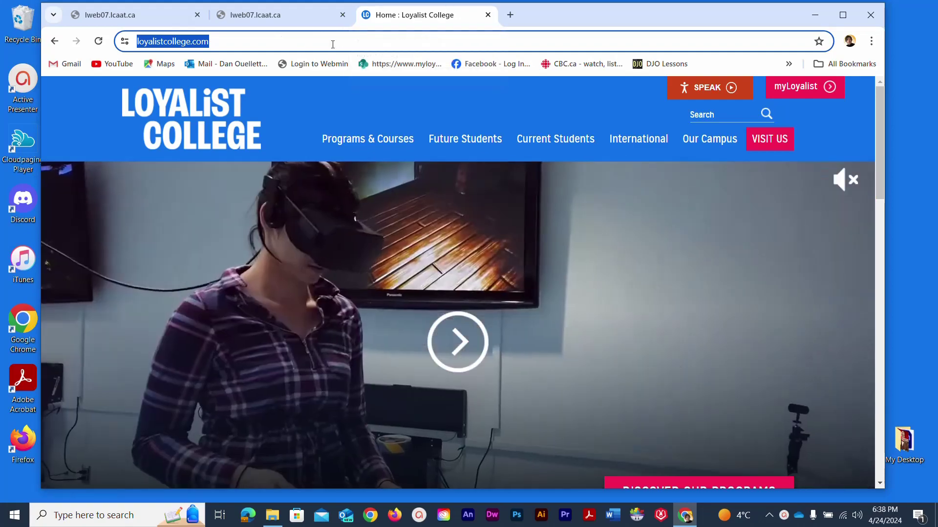
pyautogui.click(278, 42)
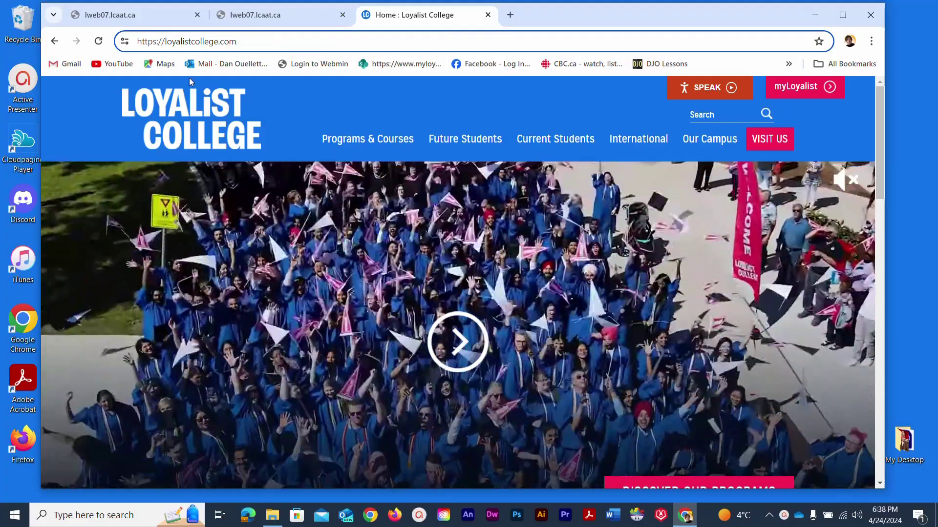
pyautogui.hotkey('shift', 'Left')
pyautogui.hotkey('shift', 'Left')
pyautogui.hotkey('shift', 'Left')
pyautogui.hotkey('shift', 'Left')
pyautogui.hotkey('shift', 'Left')
pyautogui.hotkey('shift', 'Left')
pyautogui.hotkey('shift', 'Left')
pyautogui.hotkey('shift', 'Left')
pyautogui.hotkey('shift', 'Left')
pyautogui.hotkey('shift', 'Left')
pyautogui.hotkey('shift', 'Left')
pyautogui.hotkey('shift', 'Left')
pyautogui.hotkey('shift', 'Left')
pyautogui.hotkey('shift', 'Left')
pyautogui.hotkey('shift', 'Left')
pyautogui.hotkey('shift', 'Left')
pyautogui.hotkey('shift', 'Left')
pyautogui.hotkey('shift', 'Left')
pyautogui.hotkey('shift', 'Left')
pyautogui.hotkey('shift', 'Left')
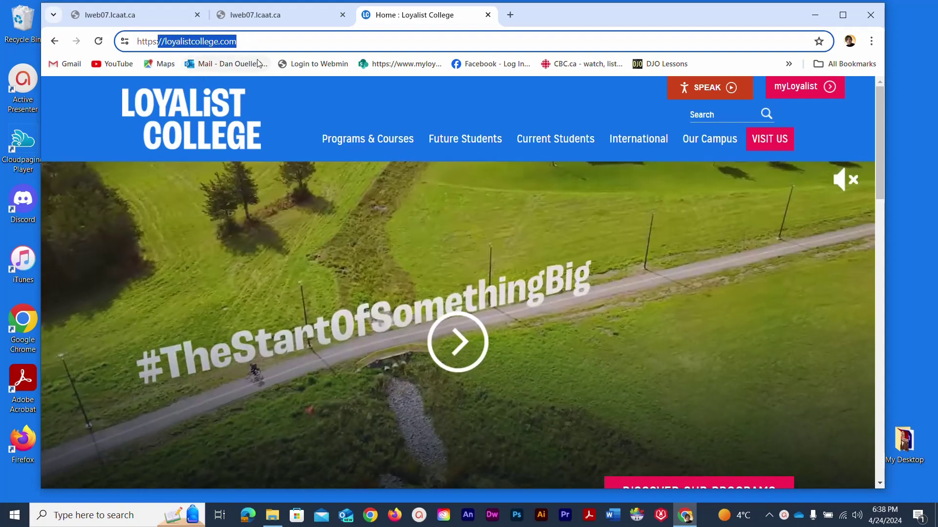
pyautogui.click(256, 41)
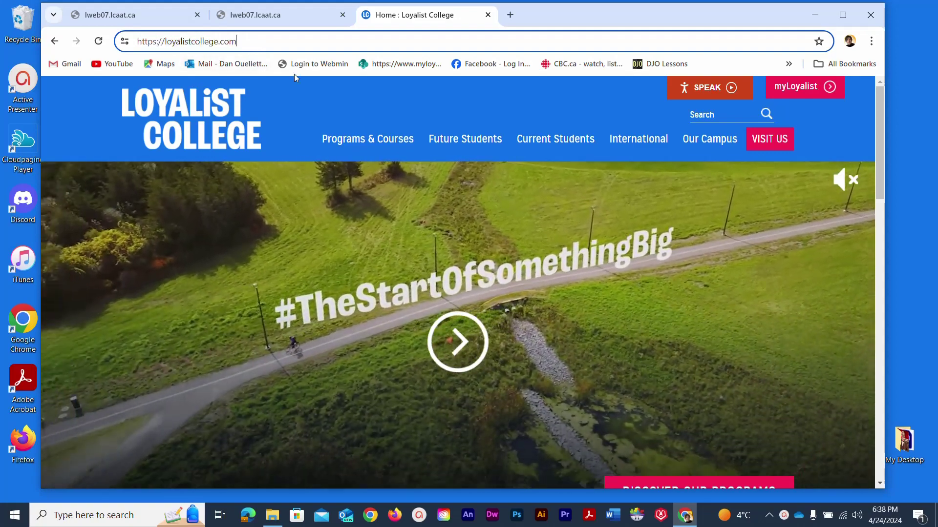
# - Go to the myLoyalist portal's myApps page and scroll down to the Mail tile
pyautogui.moveTo(418, 186)
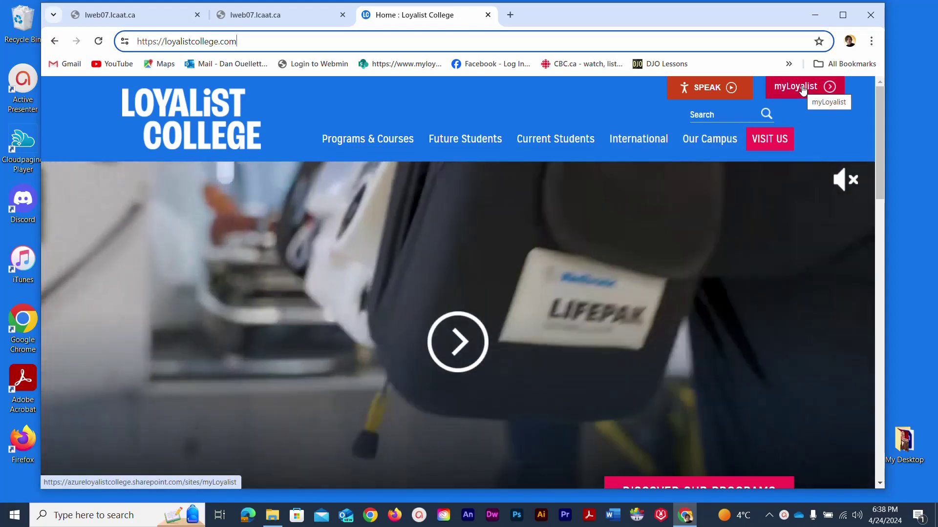
pyautogui.click(801, 88)
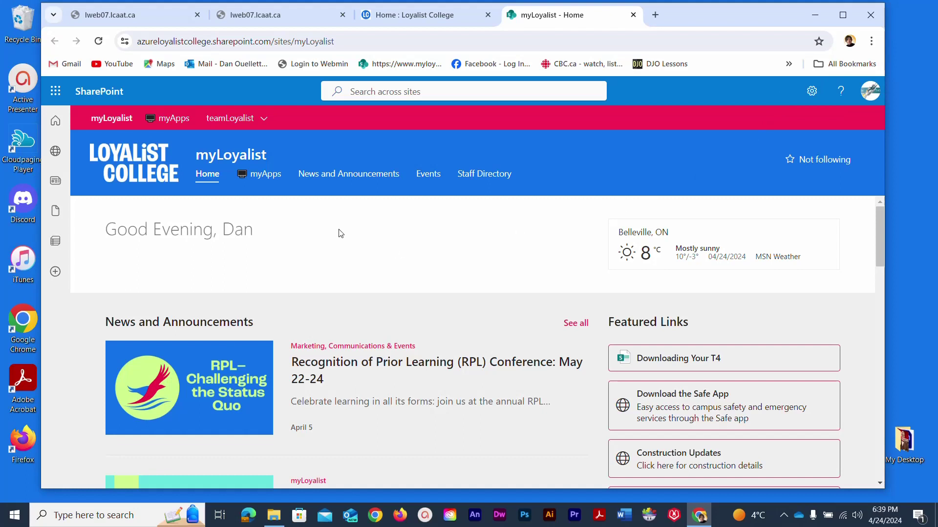
pyautogui.click(267, 182)
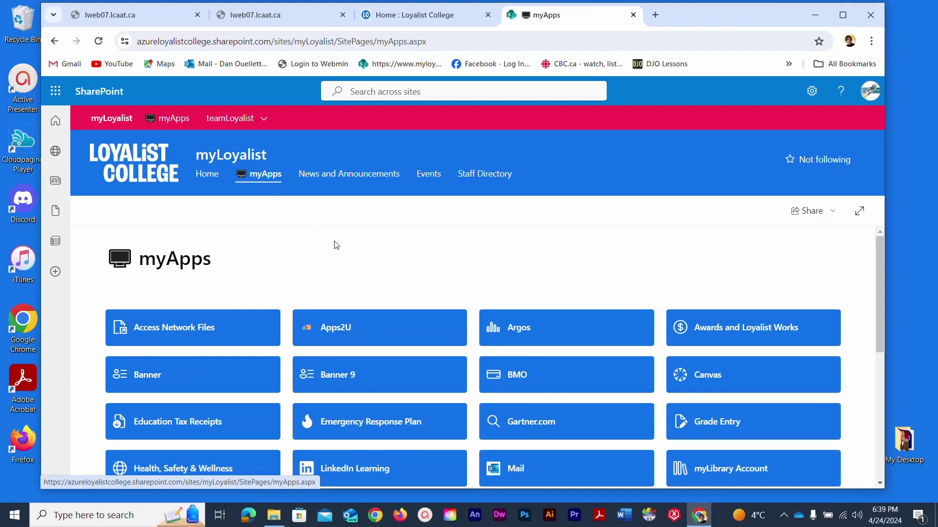
pyautogui.scroll(-1, 334, 242)
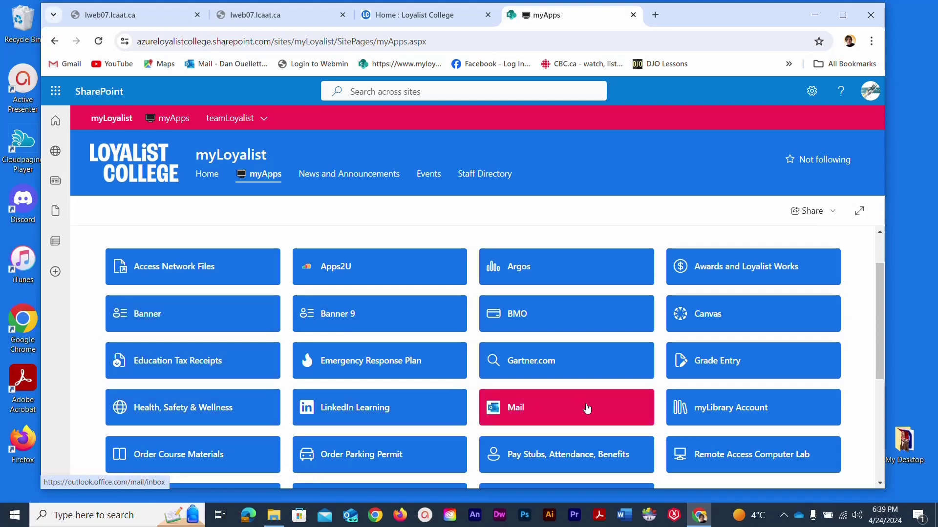
# - Launch Outlook mail, glance at Sent Items, return to the Inbox, and check the New mail options
pyautogui.click(587, 408)
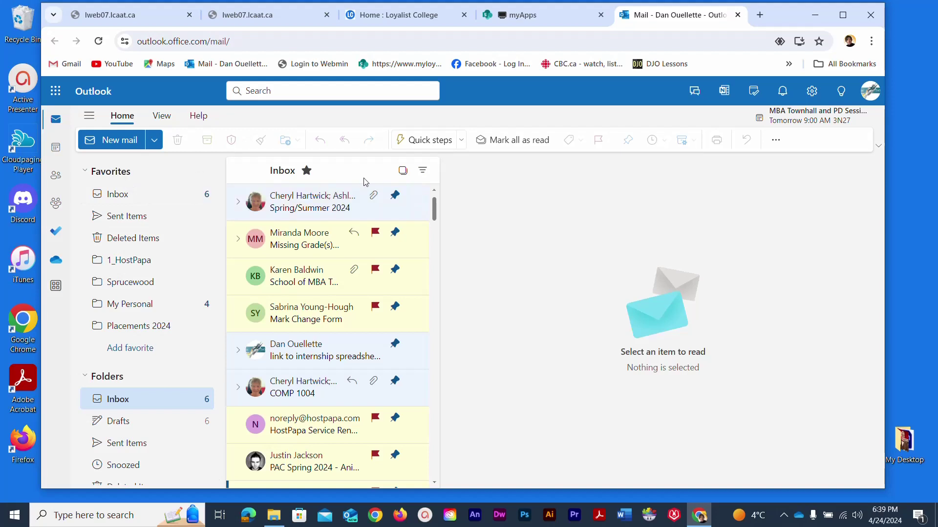
pyautogui.click(112, 218)
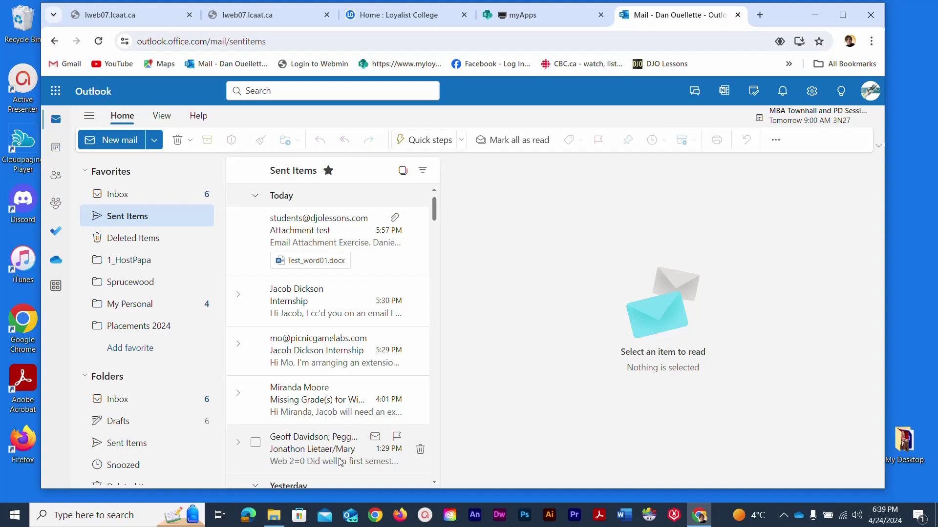
pyautogui.click(118, 196)
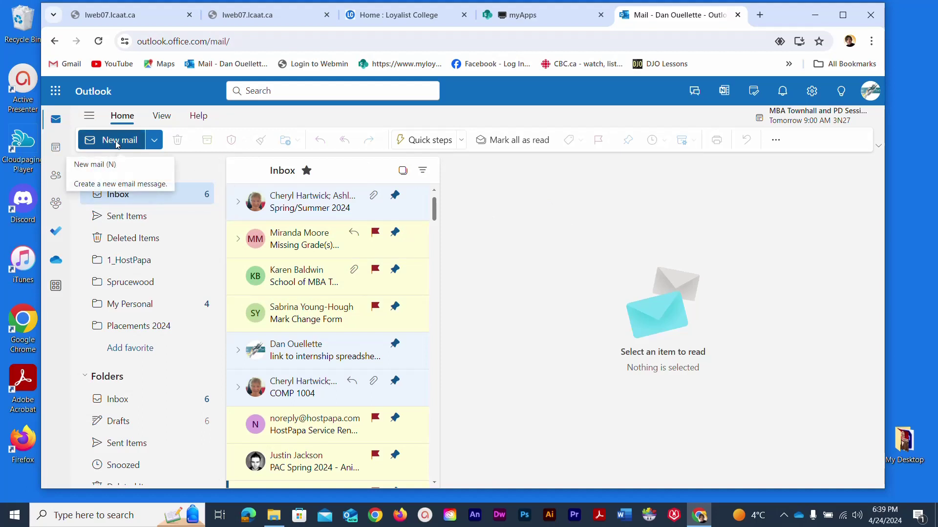
pyautogui.click(153, 141)
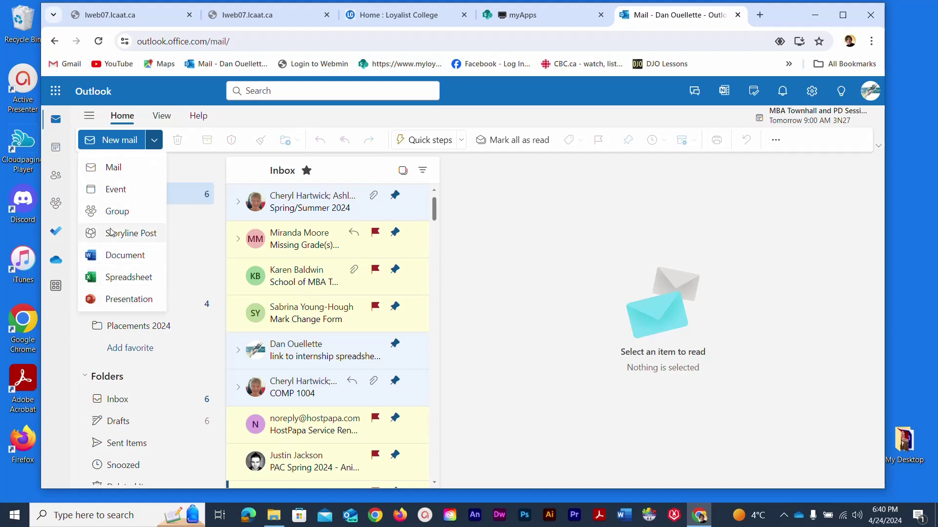
pyautogui.click(153, 142)
# - Start a new email to the students mailing address with the subject 'Test Email 01'
pyautogui.click(115, 142)
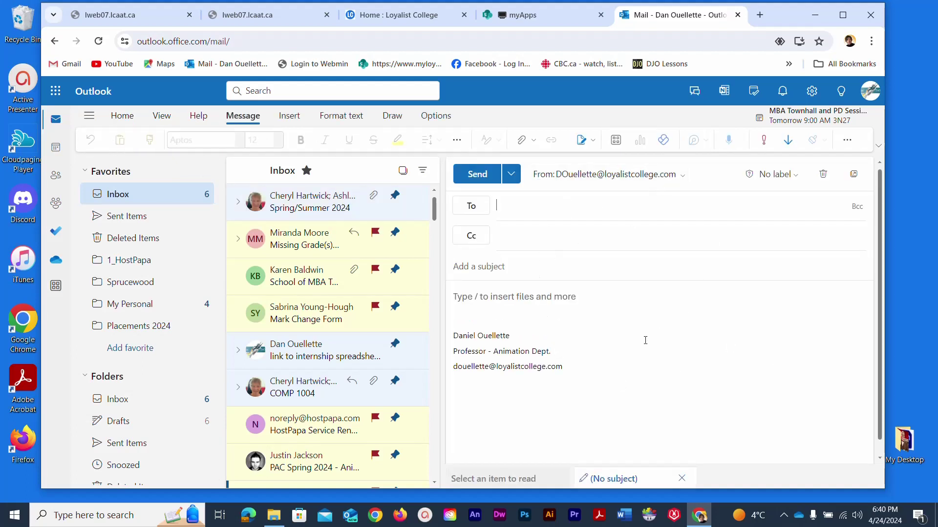
pyautogui.click(509, 204)
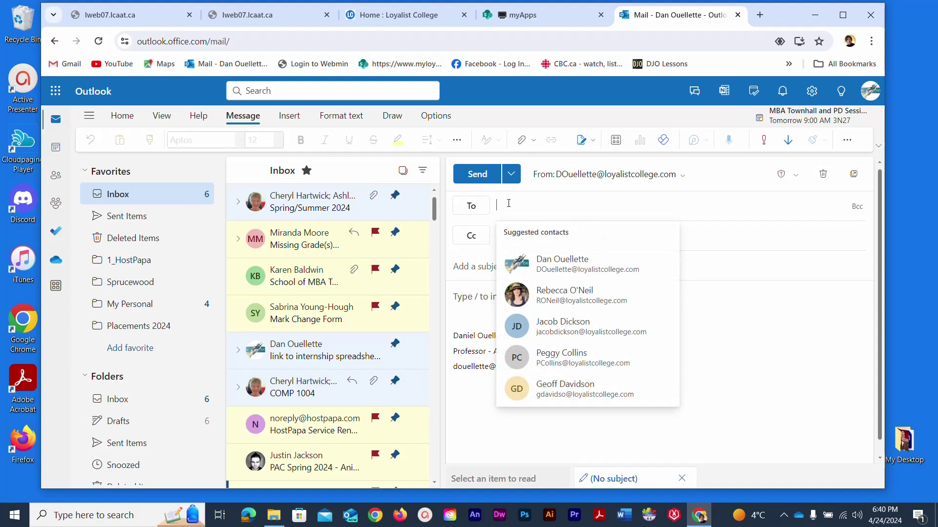
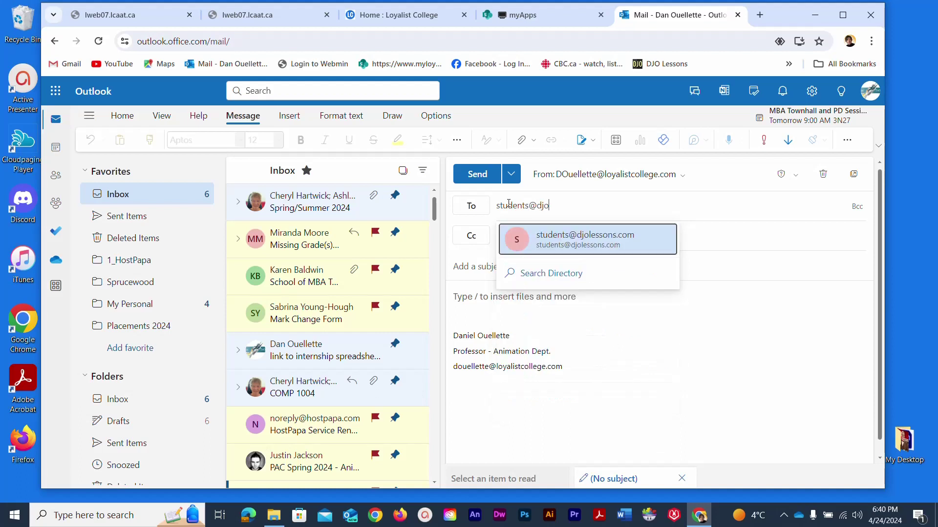
pyautogui.press('Return')
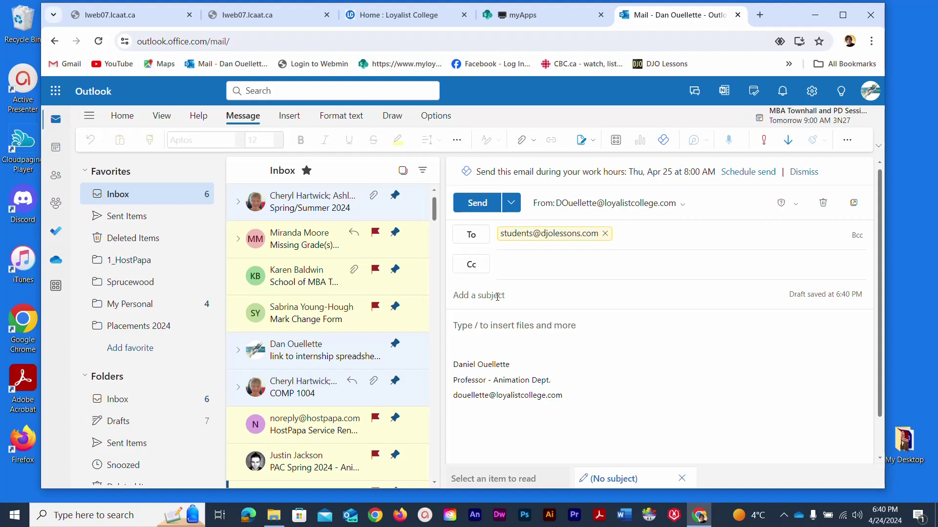
pyautogui.write('Test Email 01')
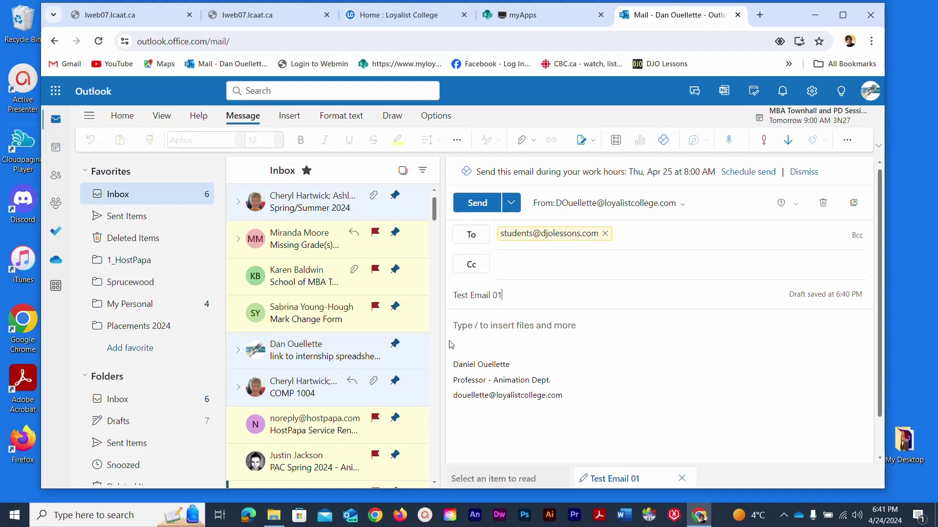
# - Write the body lines 'Hello World,', 'Nice to send you an email.' and 'all the best,'
pyautogui.click(475, 334)
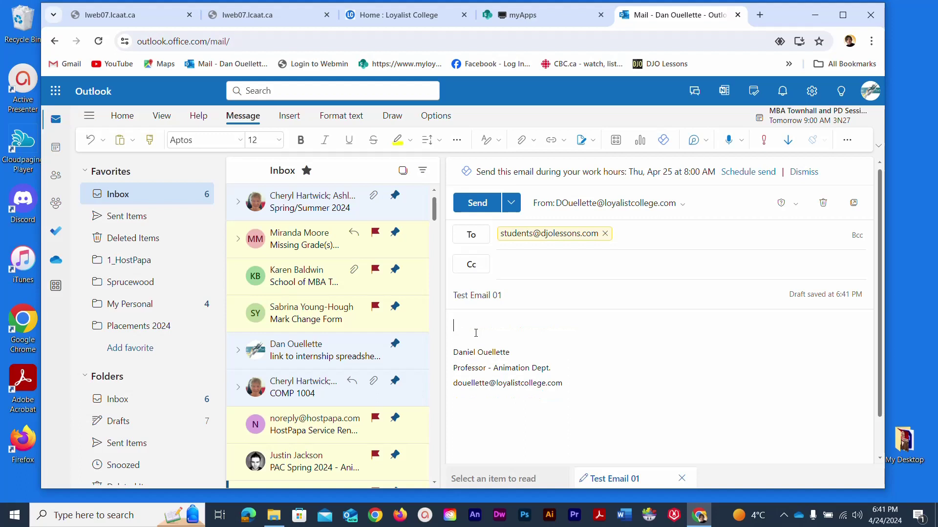
pyautogui.write('Hello World,')
pyautogui.press('Return')
pyautogui.press('Return')
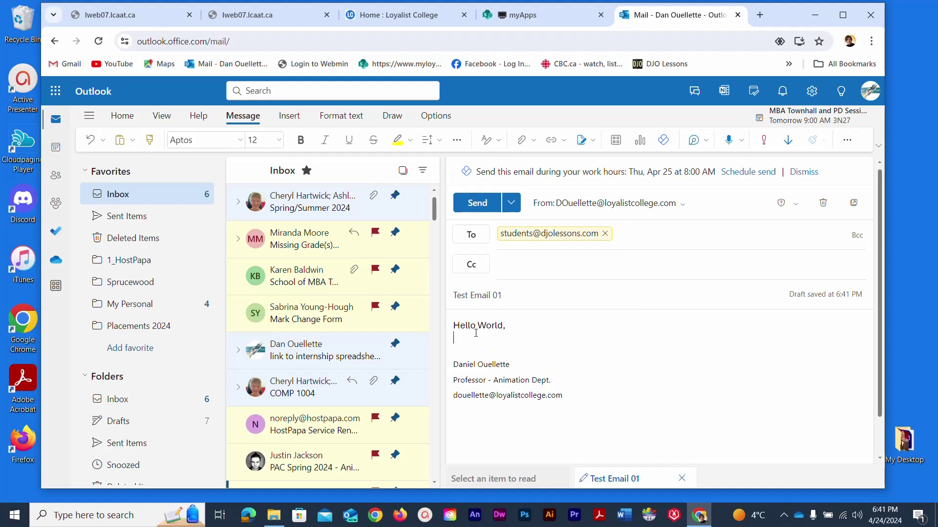
pyautogui.write('Nice ')
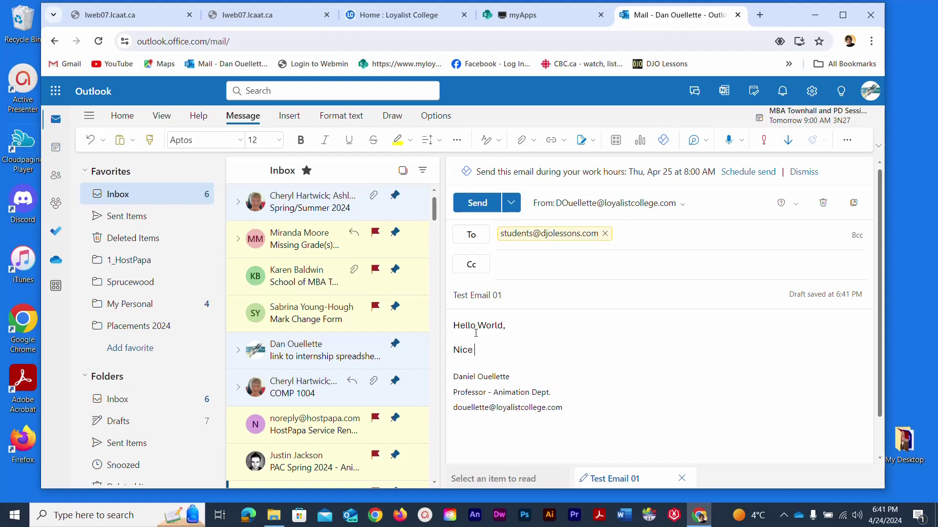
pyautogui.write('to send you an email.')
pyautogui.press('Return')
pyautogui.press('Return')
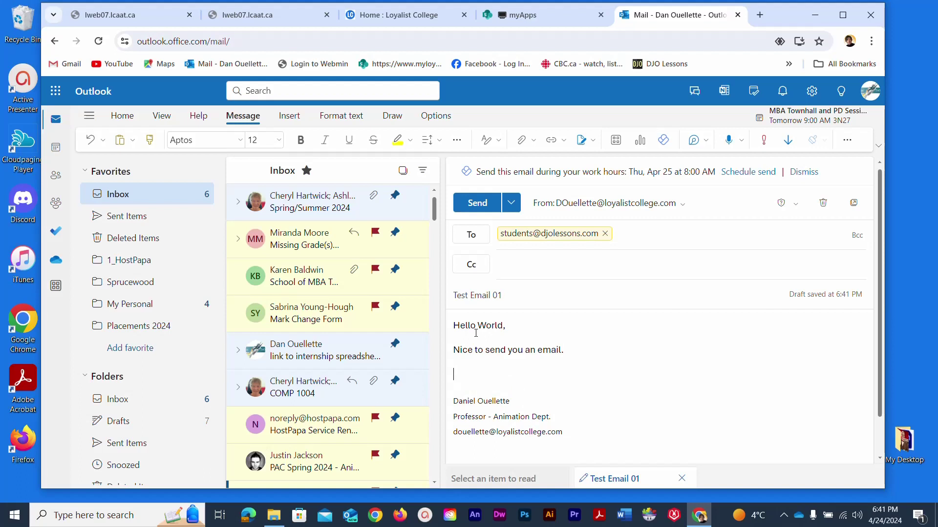
pyautogui.write('all the')
pyautogui.write('best,')
# - Select and then deselect the three body lines, then bring up the Insert options
pyautogui.click(524, 299)
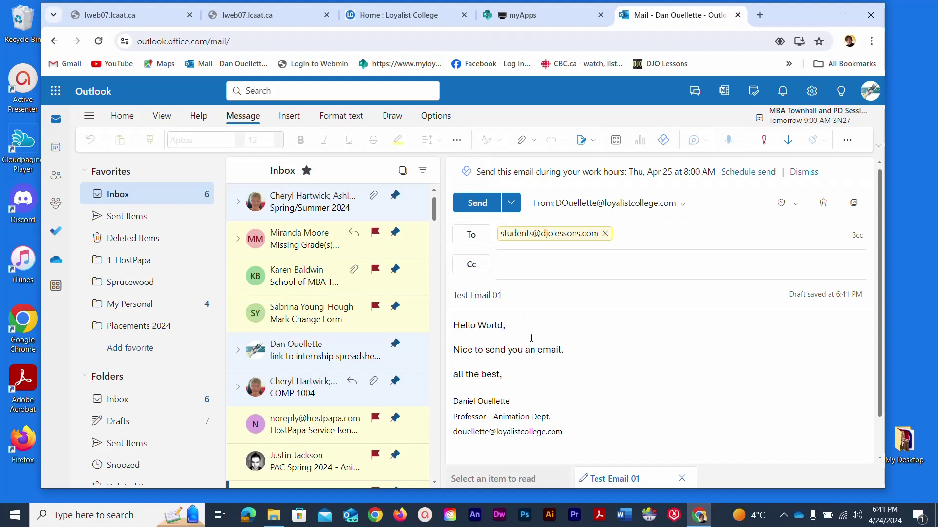
pyautogui.moveTo(542, 375); pyautogui.dragTo(454, 324)
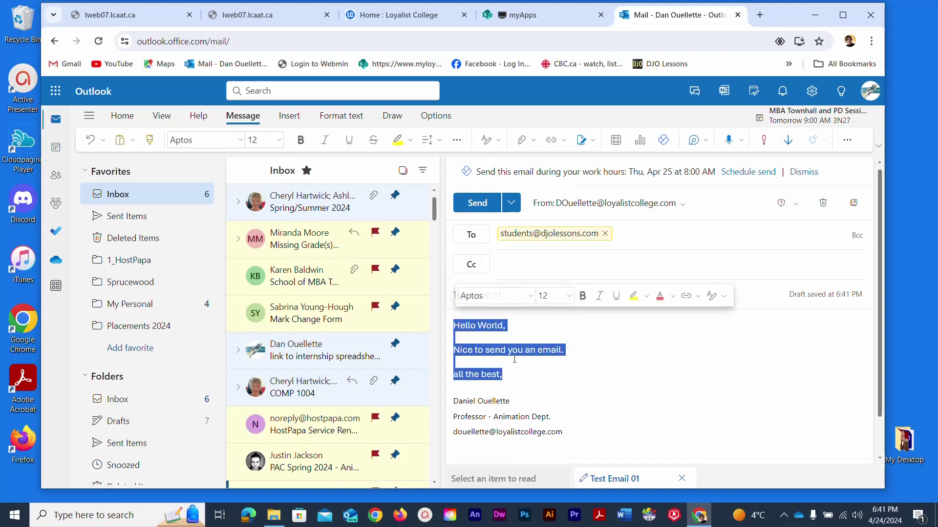
pyautogui.click(533, 376)
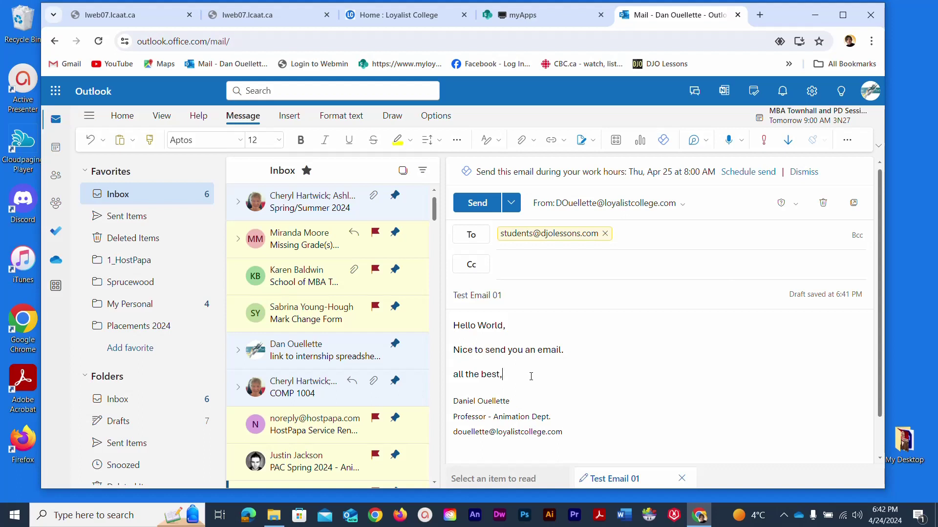
pyautogui.click(289, 116)
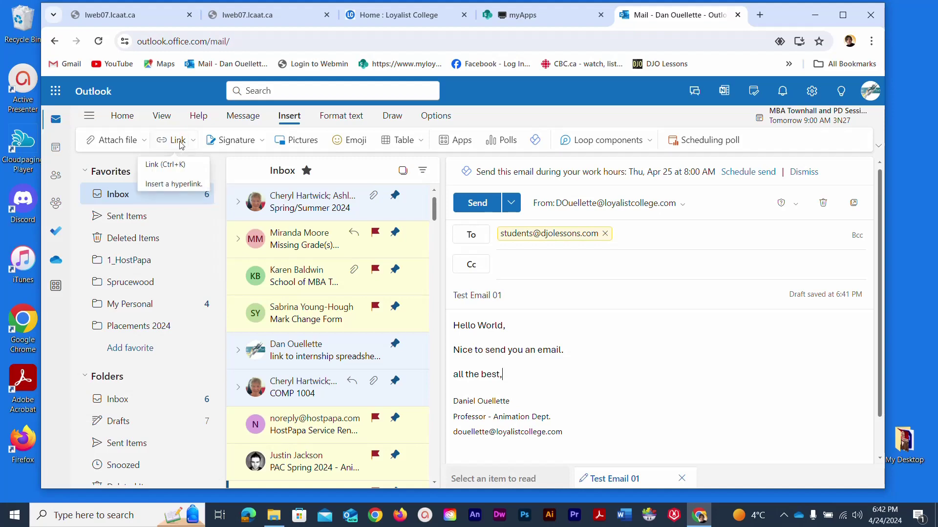
pyautogui.click(177, 140)
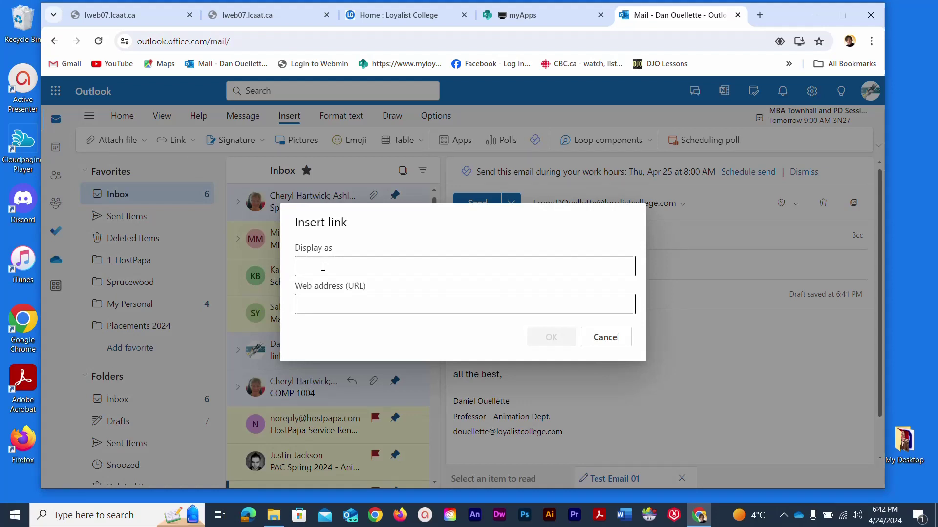
pyautogui.write('my link')
pyautogui.click(326, 303)
pyautogui.write('http')
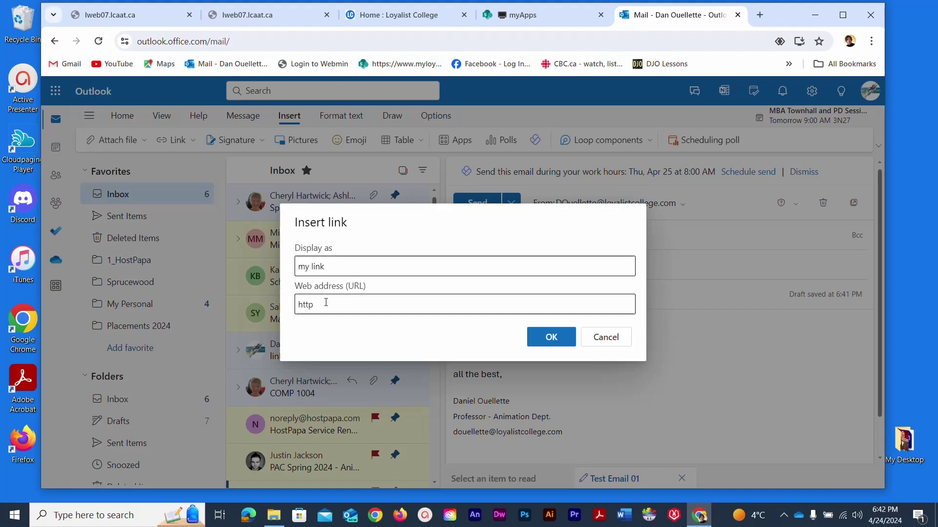
pyautogui.write('s://djolessons.com')
pyautogui.click(551, 337)
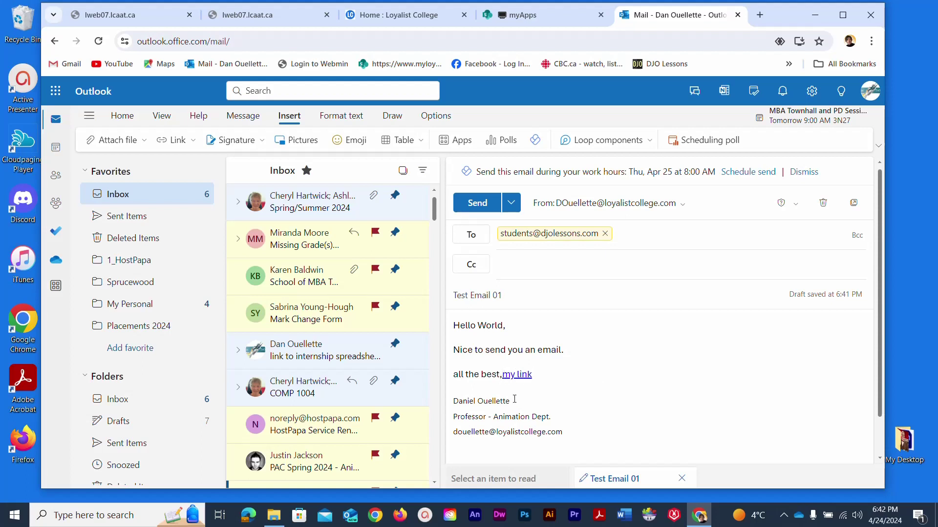
# - Move 'my link' onto its own line and add an empty line after it
pyautogui.press('Return')
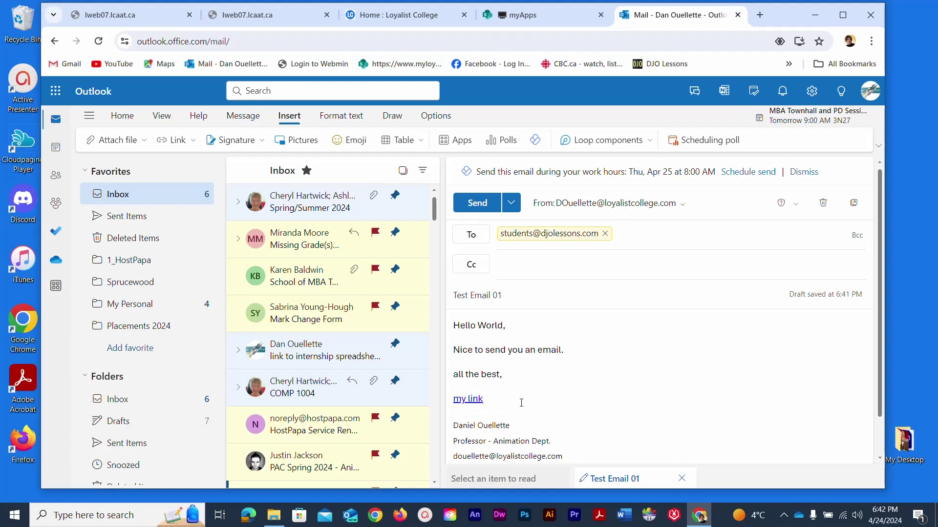
pyautogui.moveTo(509, 404); pyautogui.dragTo(447, 403)
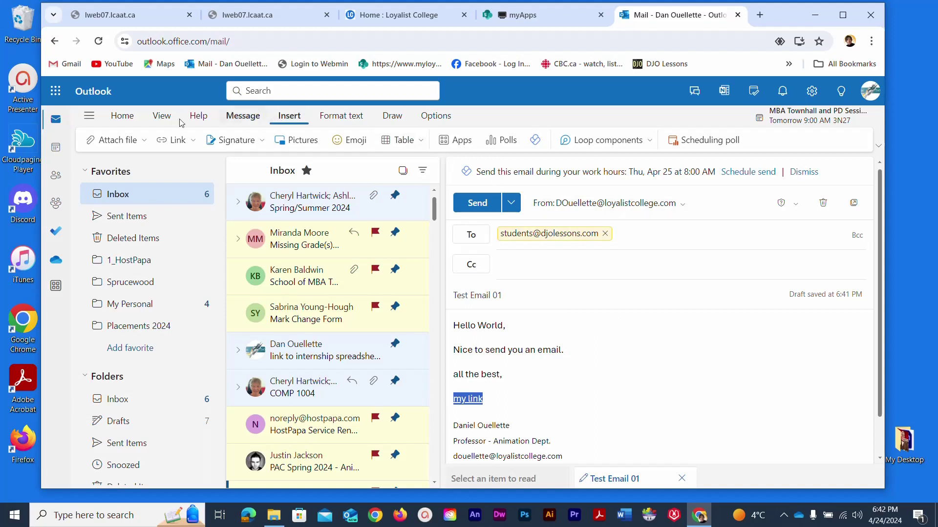
pyautogui.click(341, 116)
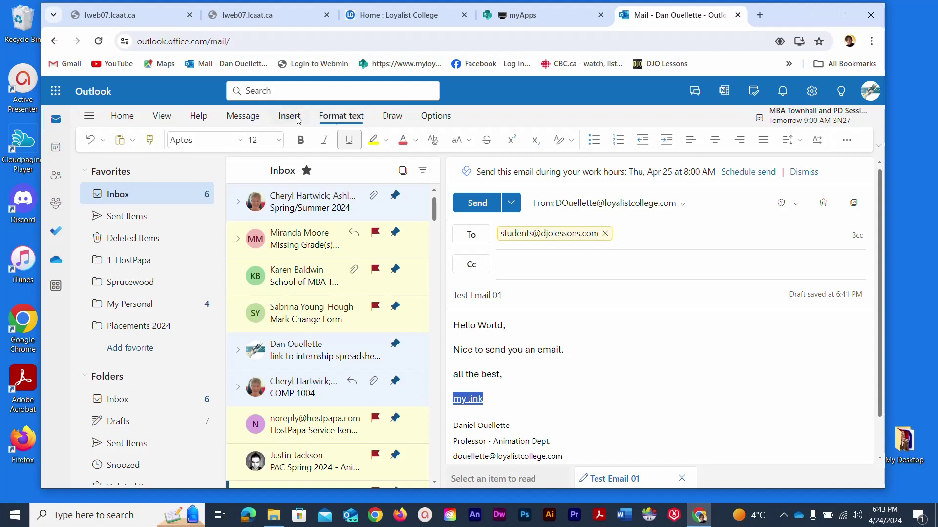
pyautogui.click(397, 118)
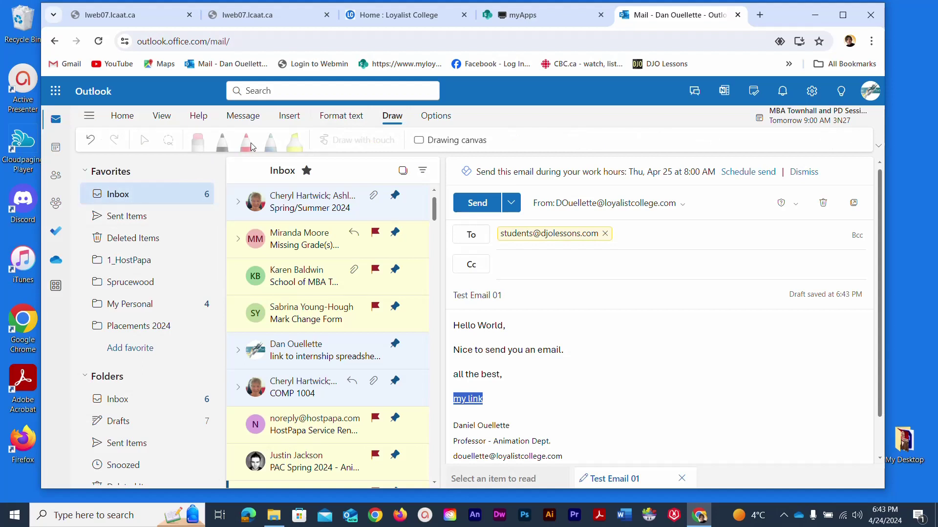
pyautogui.click(300, 118)
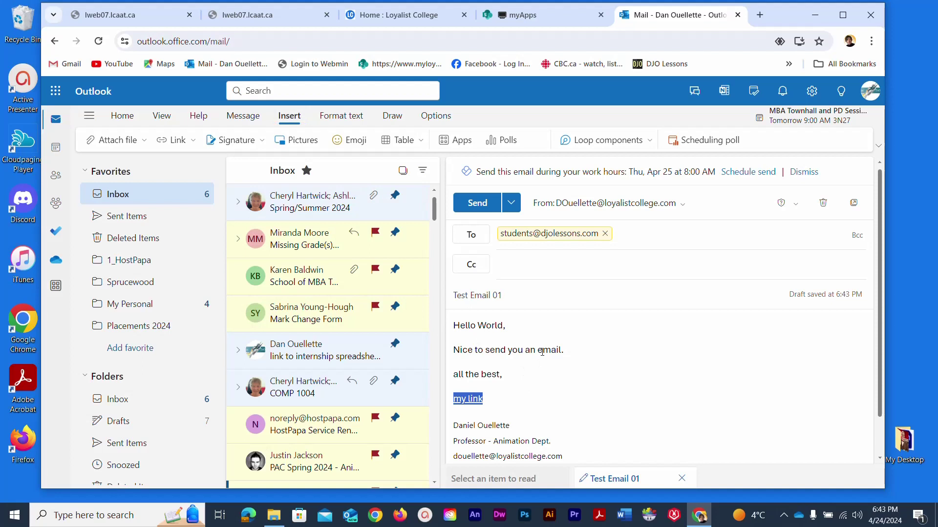
pyautogui.click(511, 399)
pyautogui.press('Return')
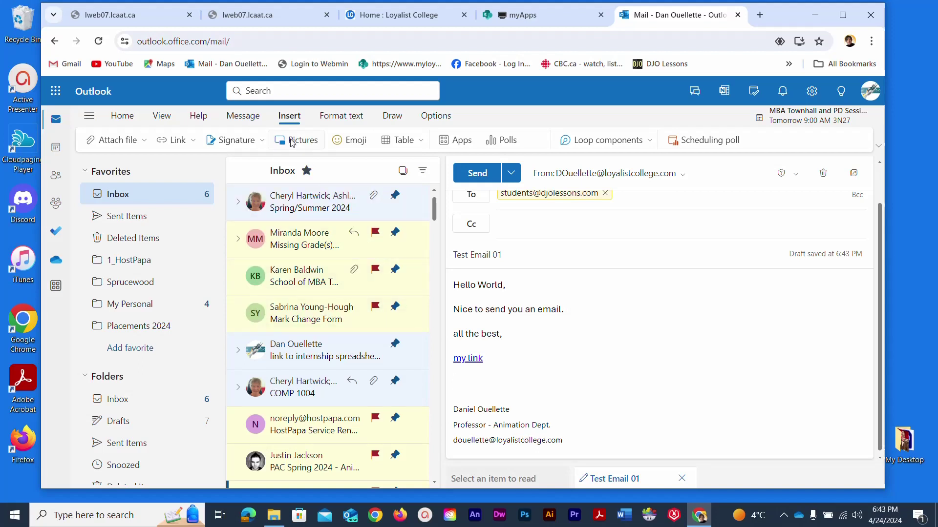
# - Insert the 300x300 professor photo from This PC > Desktop > My Desktop into the body
pyautogui.click(292, 141)
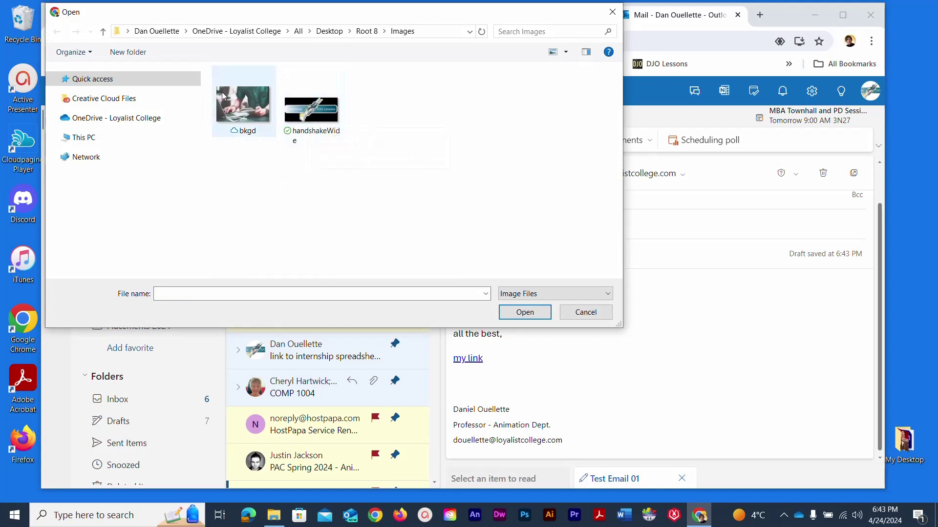
pyautogui.click(111, 123)
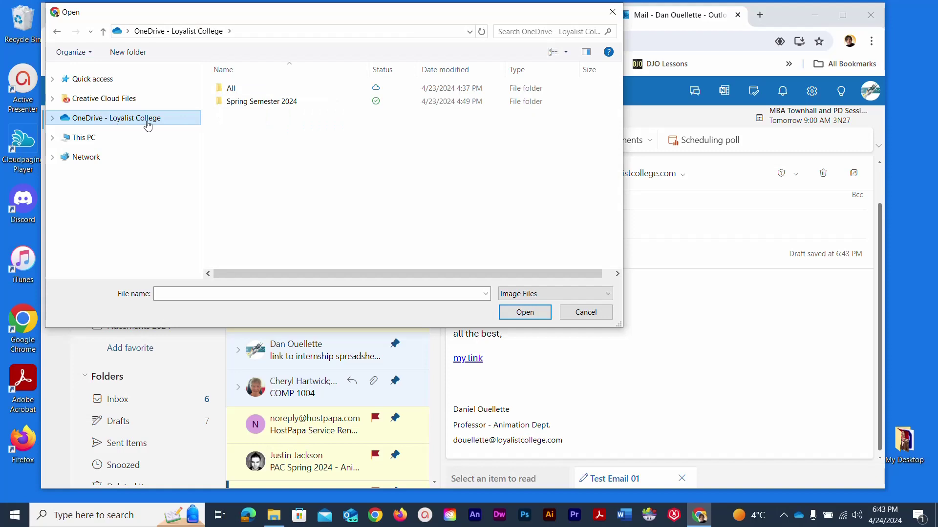
pyautogui.click(222, 92)
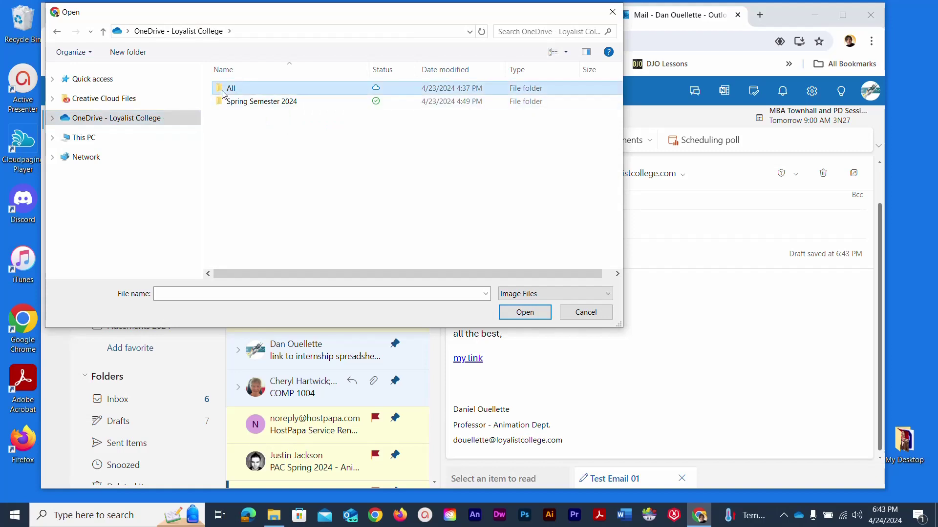
pyautogui.doubleClick(222, 94)
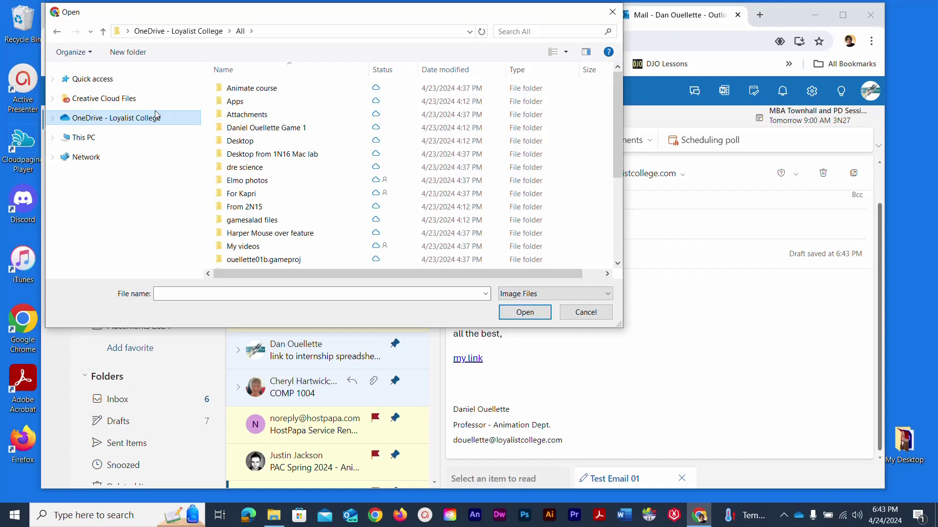
pyautogui.click(89, 141)
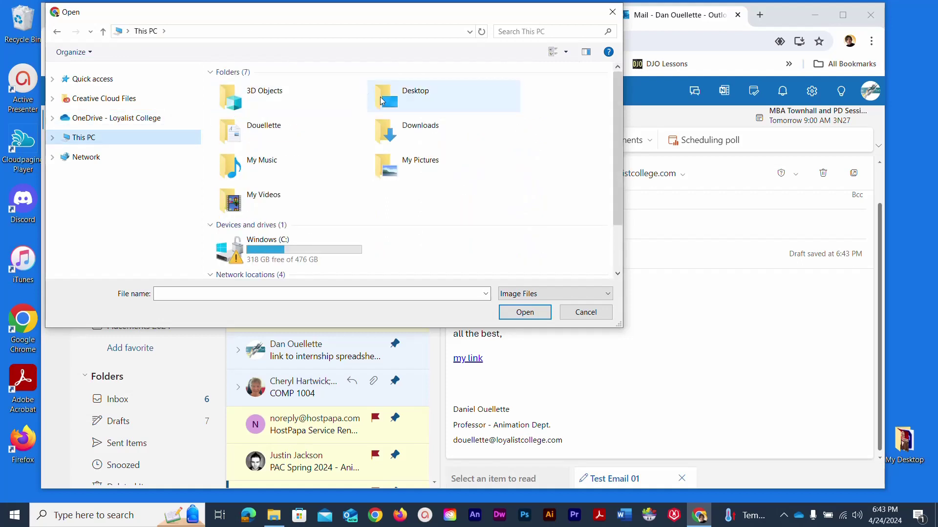
pyautogui.doubleClick(381, 97)
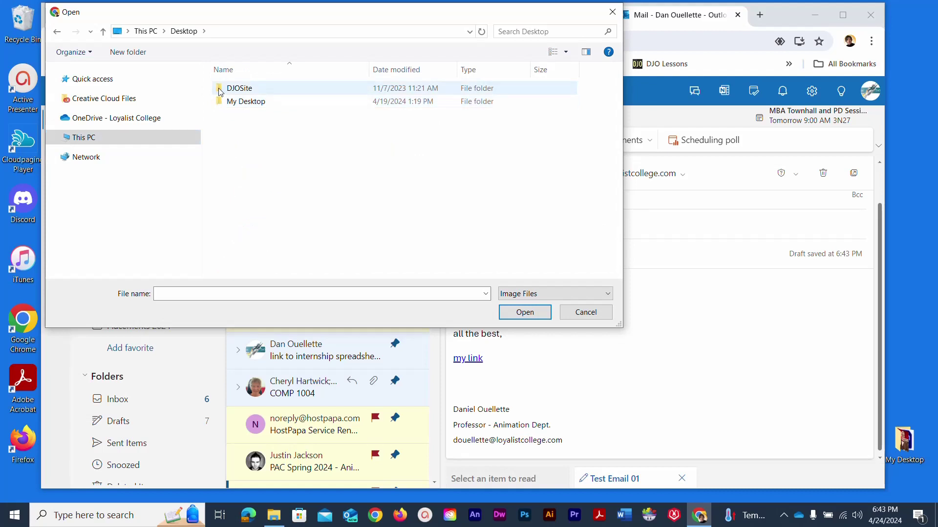
pyautogui.doubleClick(235, 101)
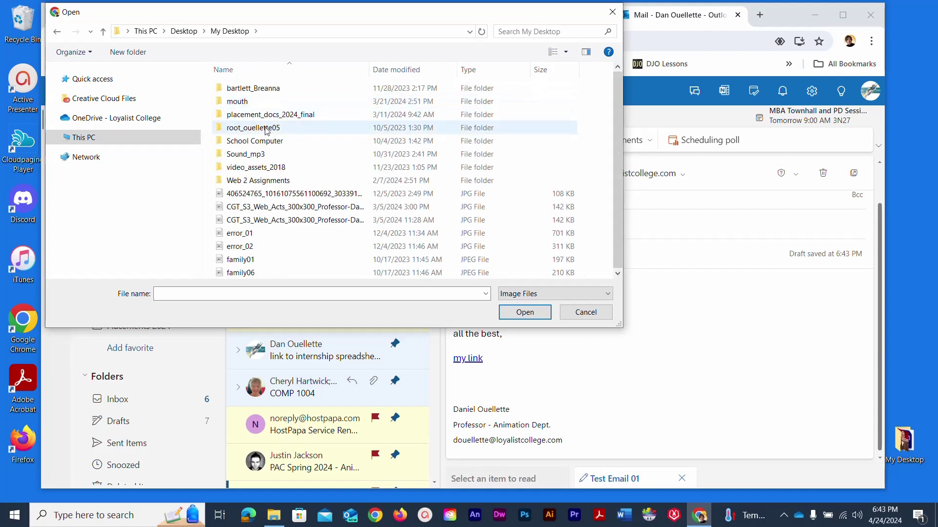
pyautogui.click(240, 208)
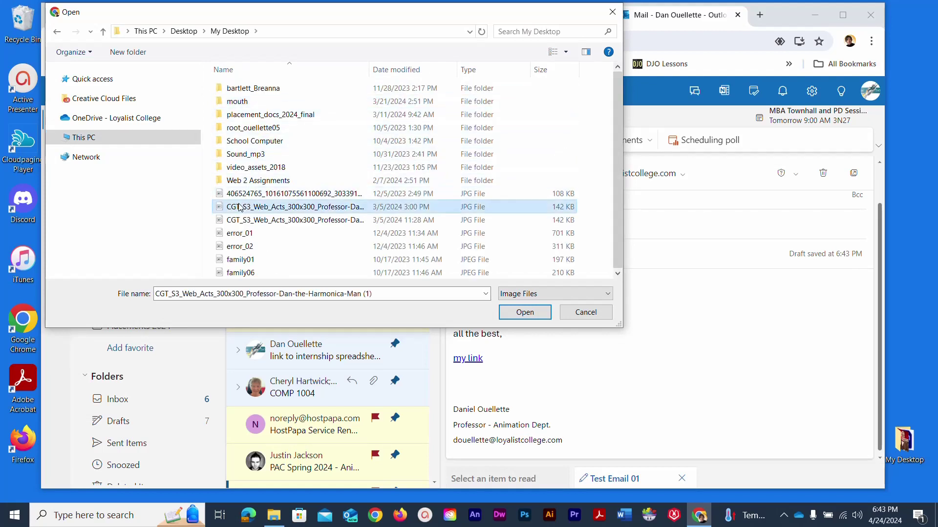
pyautogui.click(511, 311)
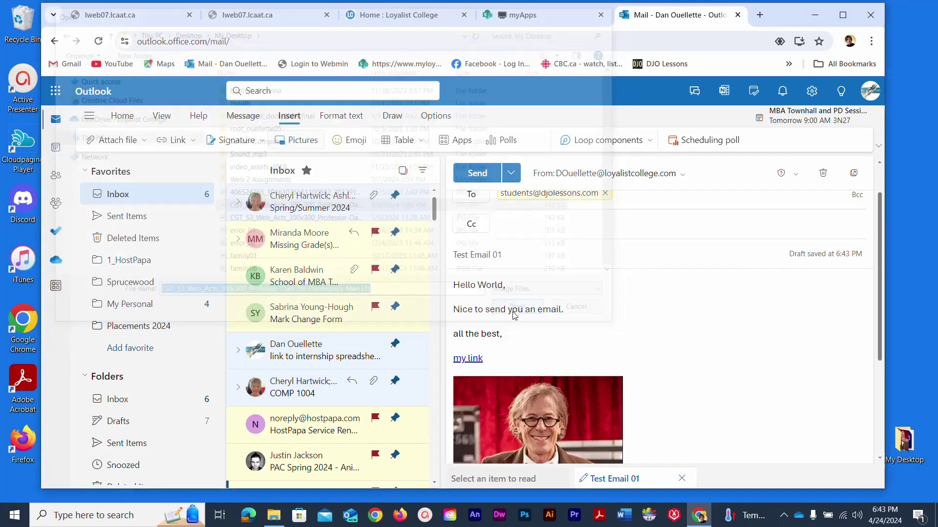
# - Add a blank line between the sign-off 'all the best,' and the link
pyautogui.scroll(-2, 703, 308)
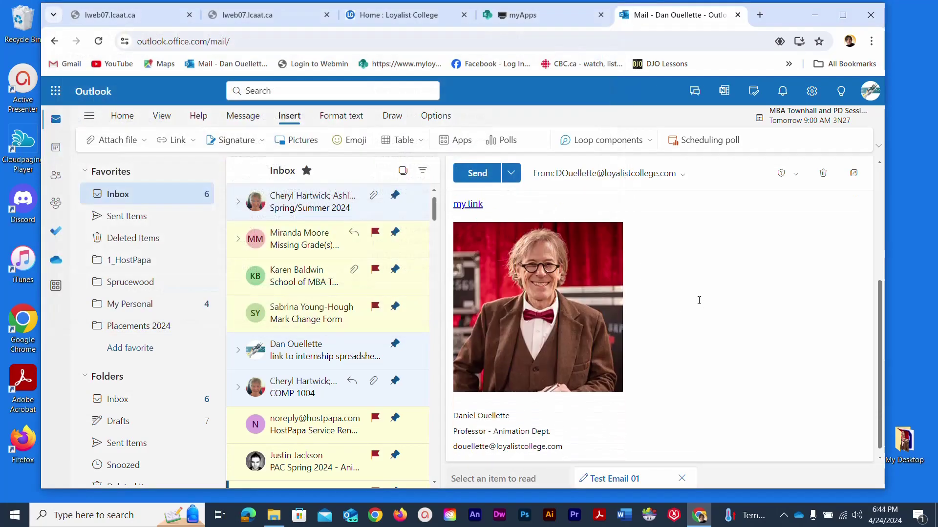
pyautogui.scroll(5, 699, 301)
pyautogui.scroll(-5, 699, 300)
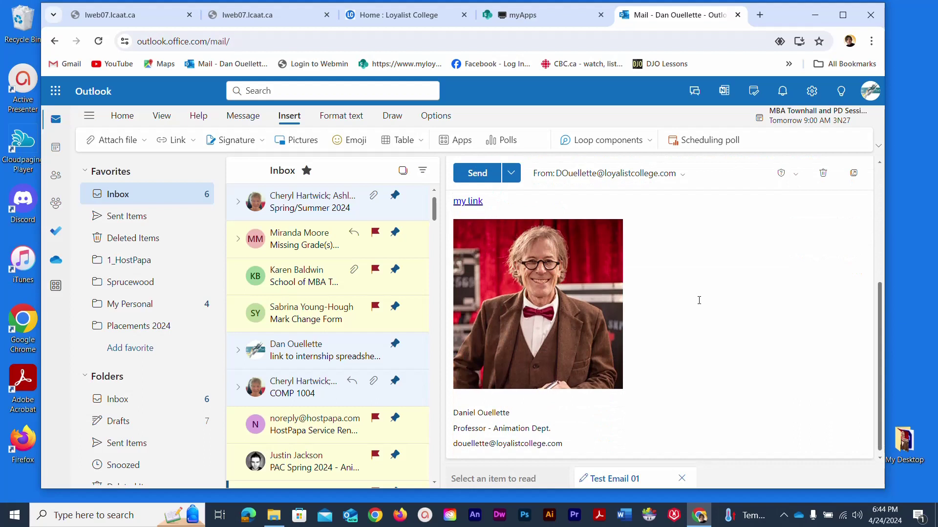
pyautogui.scroll(3, 699, 300)
pyautogui.scroll(-3, 699, 300)
pyautogui.scroll(2, 699, 301)
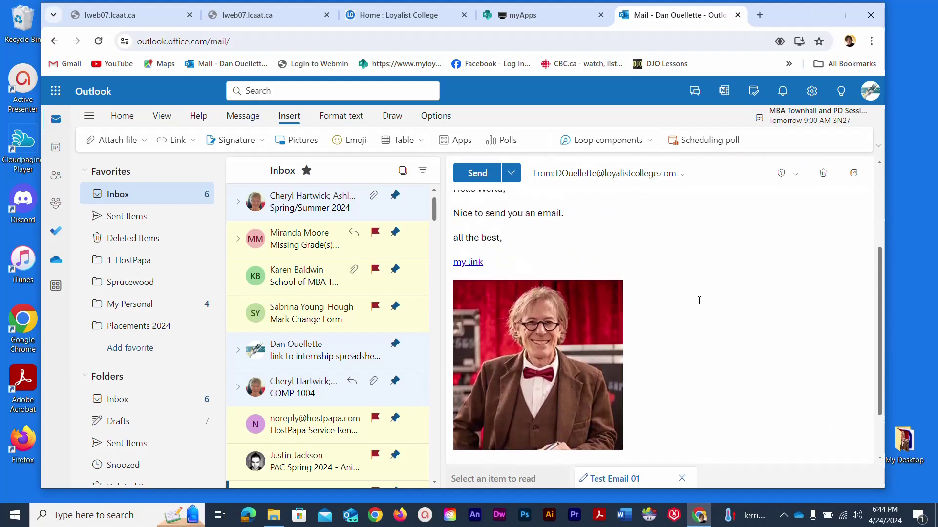
pyautogui.scroll(-1, 698, 301)
pyautogui.scroll(2, 699, 300)
pyautogui.scroll(-4, 699, 300)
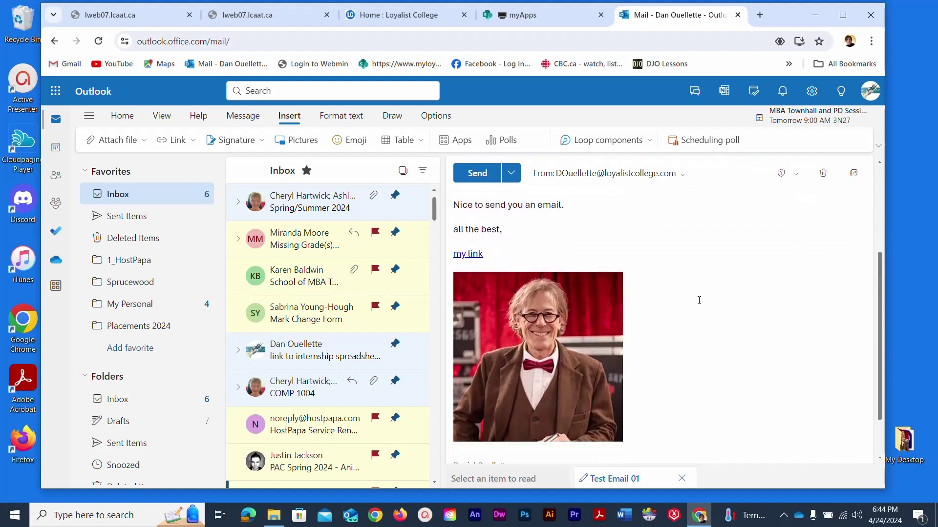
pyautogui.scroll(3, 699, 300)
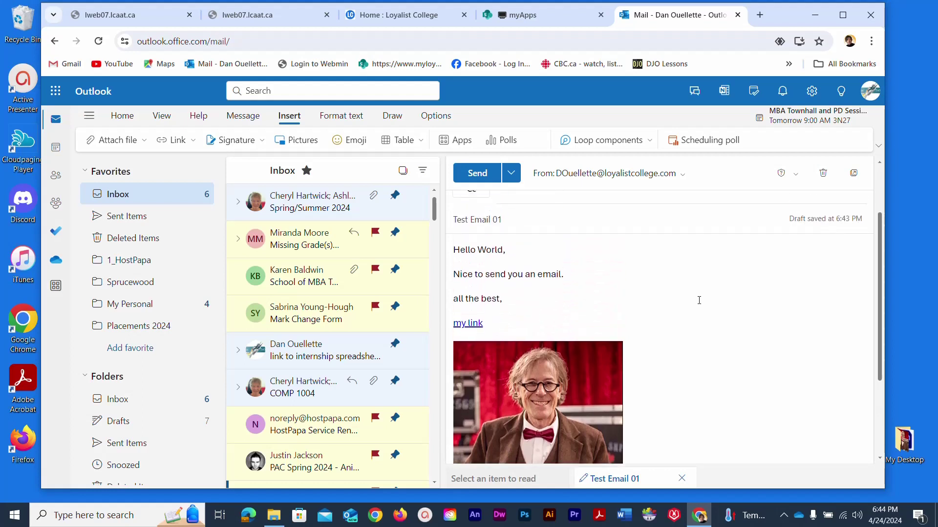
pyautogui.scroll(-3, 699, 301)
pyautogui.scroll(2, 699, 301)
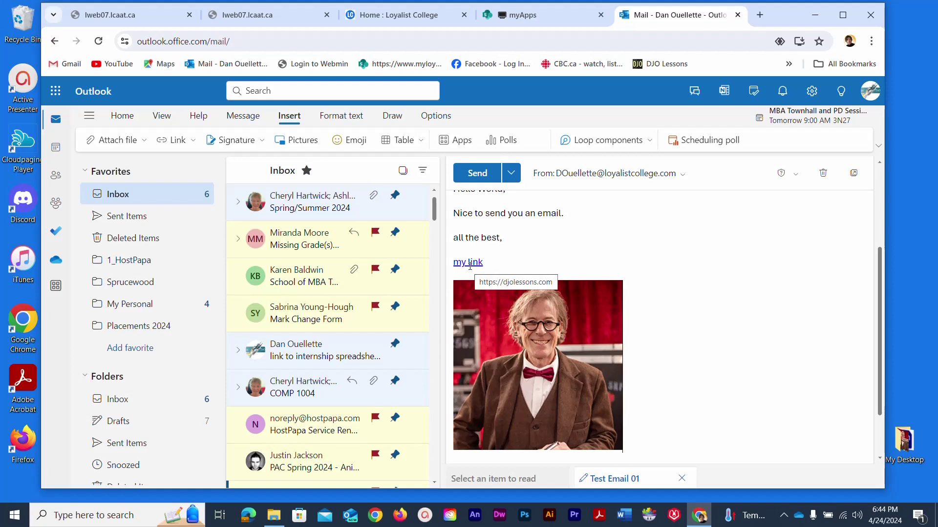
pyautogui.click(522, 242)
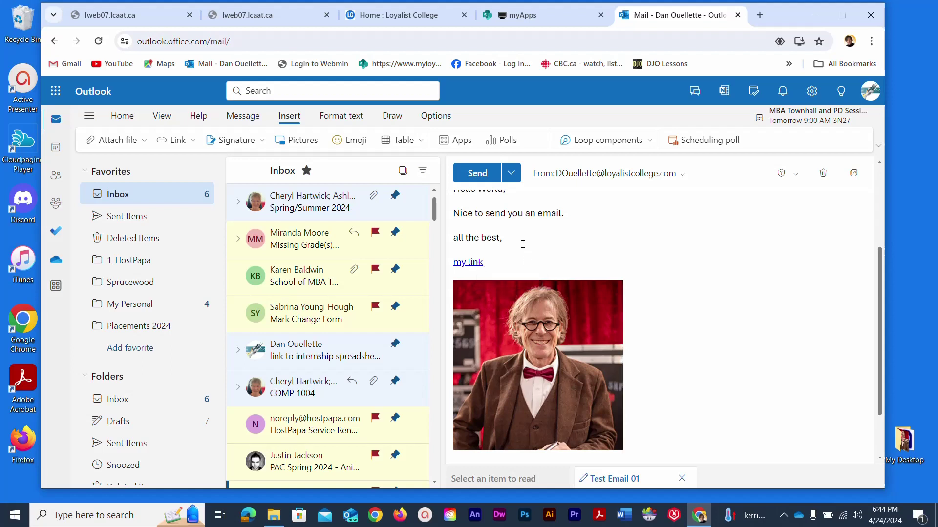
pyautogui.press('Return')
pyautogui.scroll(3, 522, 244)
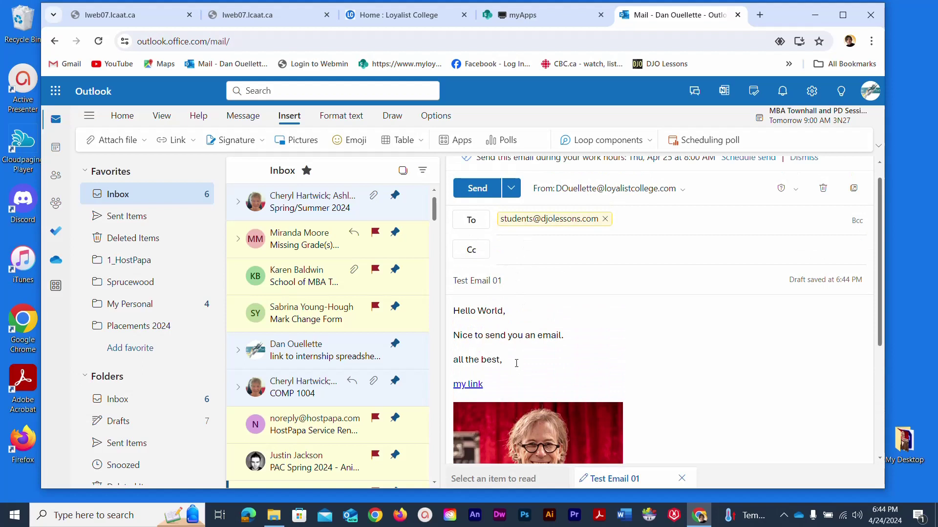
# - Set 'Nice to send you an email.' and 'all the best,' to the Aptos Mono font
pyautogui.moveTo(503, 360); pyautogui.dragTo(446, 338)
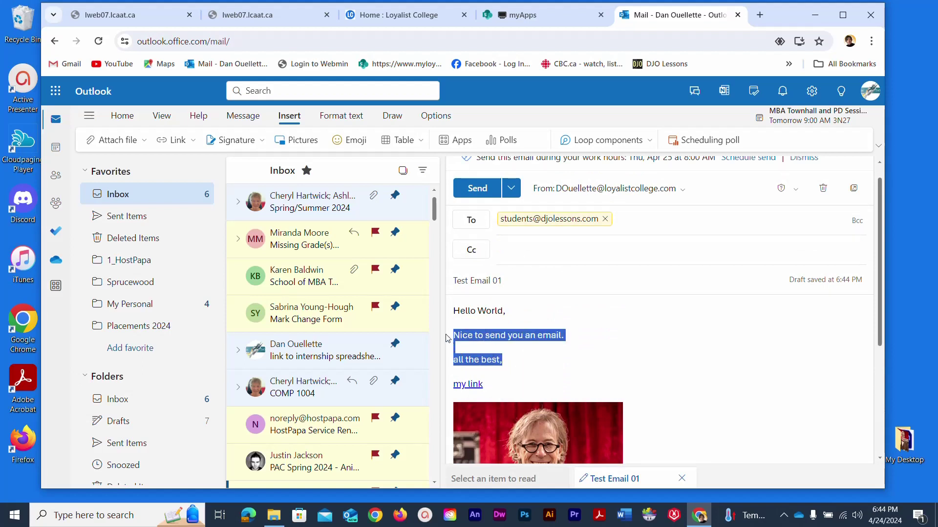
pyautogui.click(341, 117)
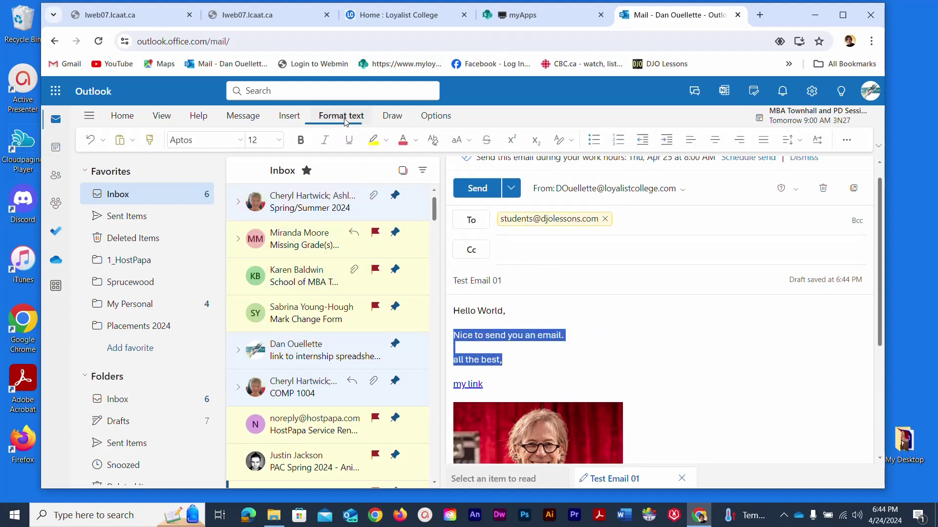
pyautogui.click(240, 141)
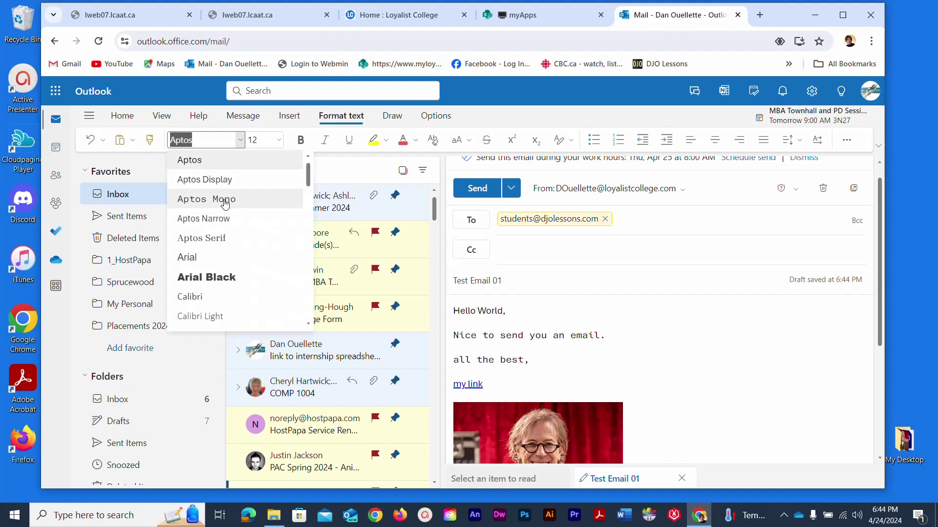
pyautogui.click(224, 200)
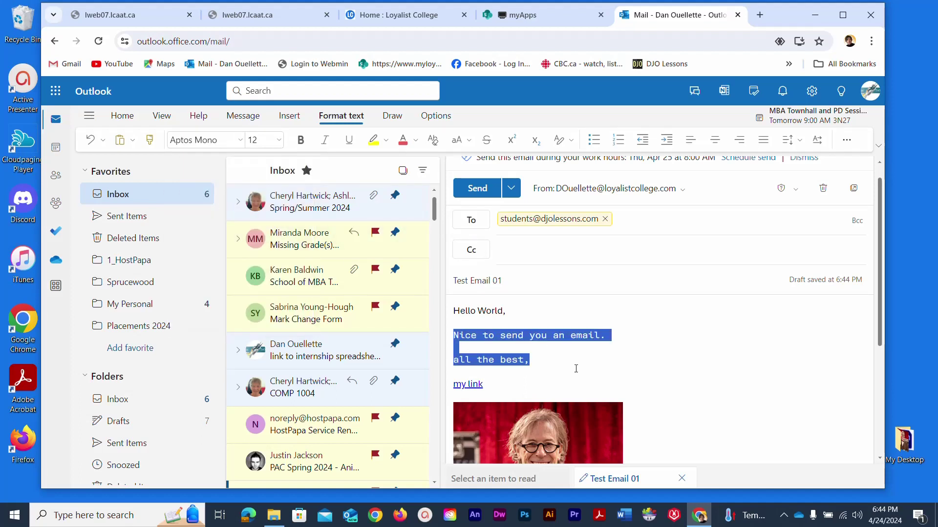
# - Colour those two lines purple, leaving them neither bold nor italic
pyautogui.click(301, 142)
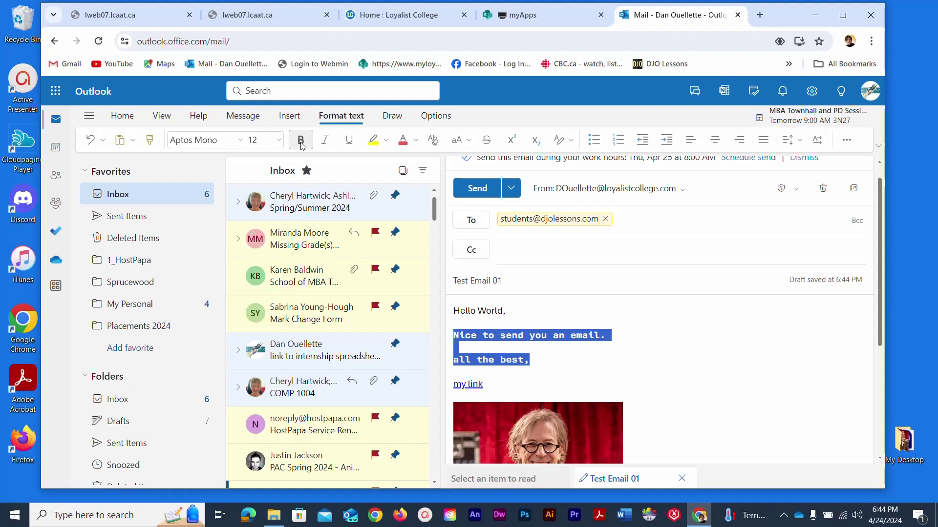
pyautogui.click(325, 144)
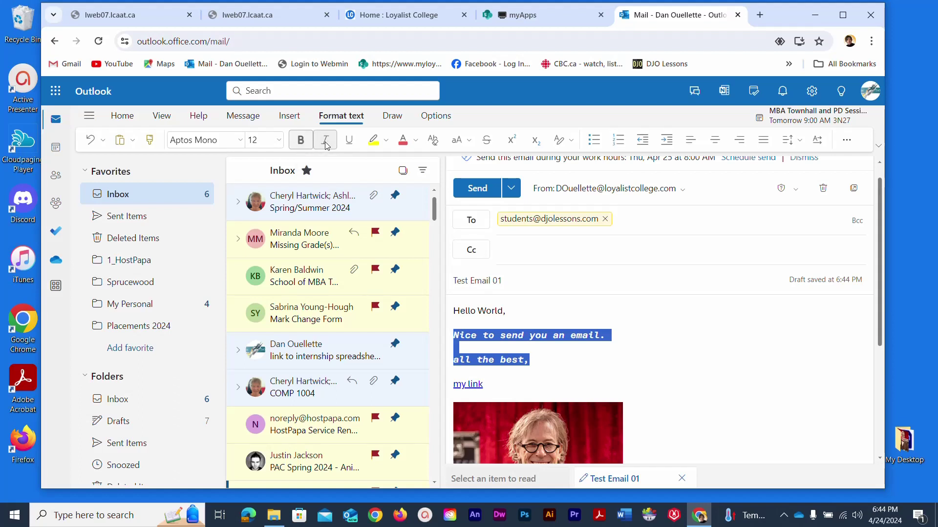
pyautogui.click(326, 143)
pyautogui.click(303, 144)
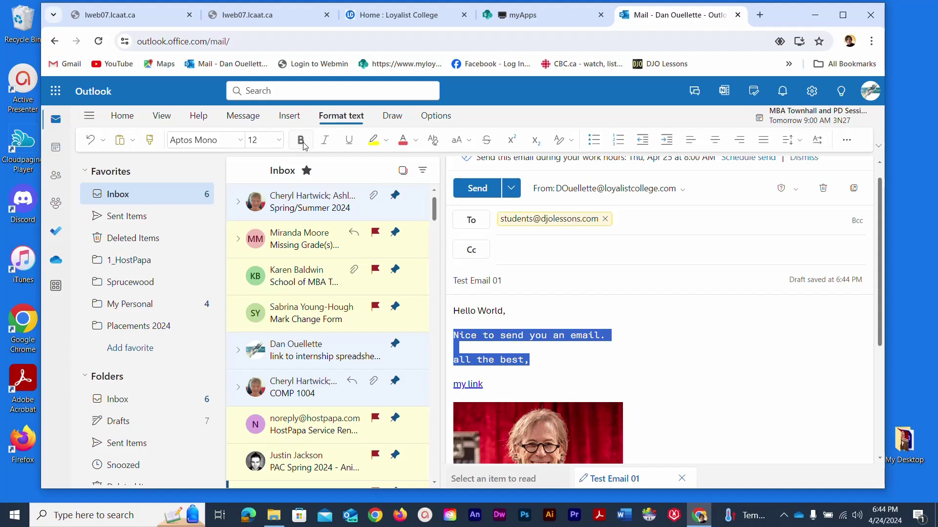
pyautogui.click(417, 141)
pyautogui.click(439, 186)
# - Review the formatted draft and send the Test Email 01 message
pyautogui.click(597, 372)
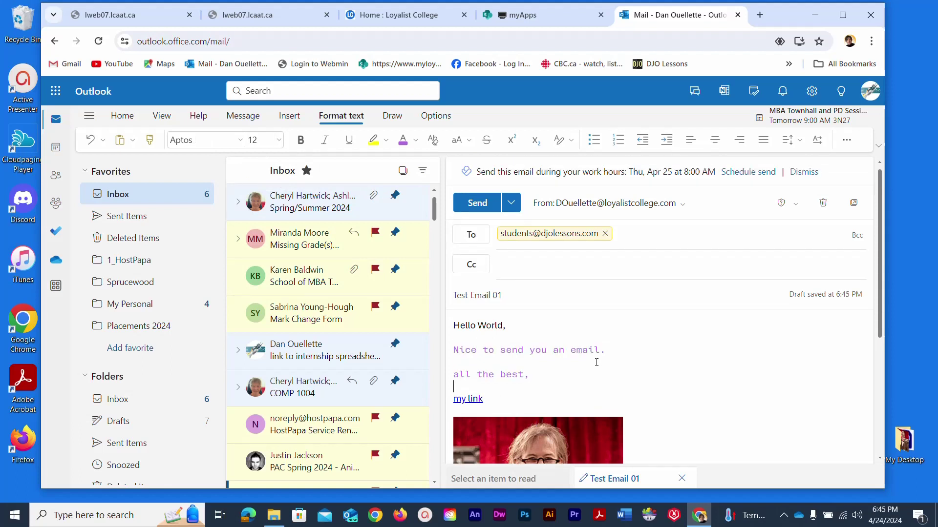
pyautogui.scroll(-5, 596, 363)
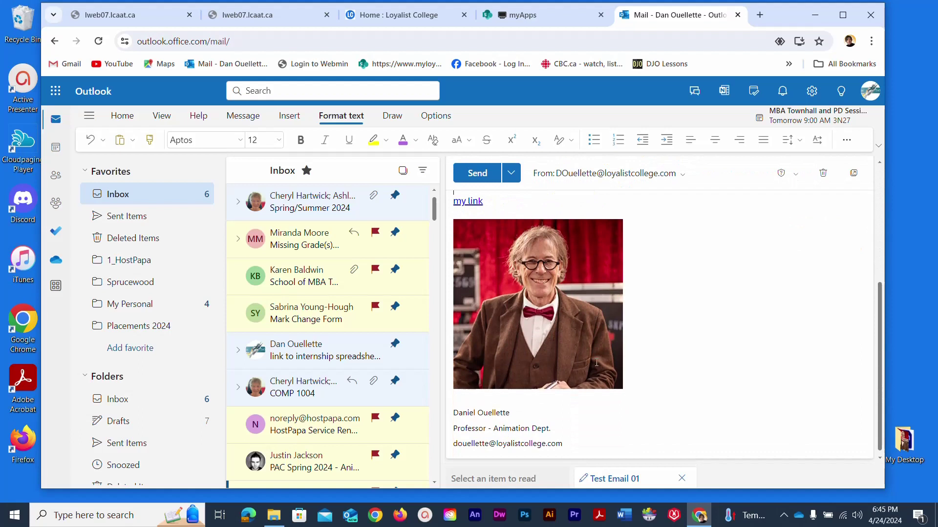
pyautogui.scroll(5, 596, 363)
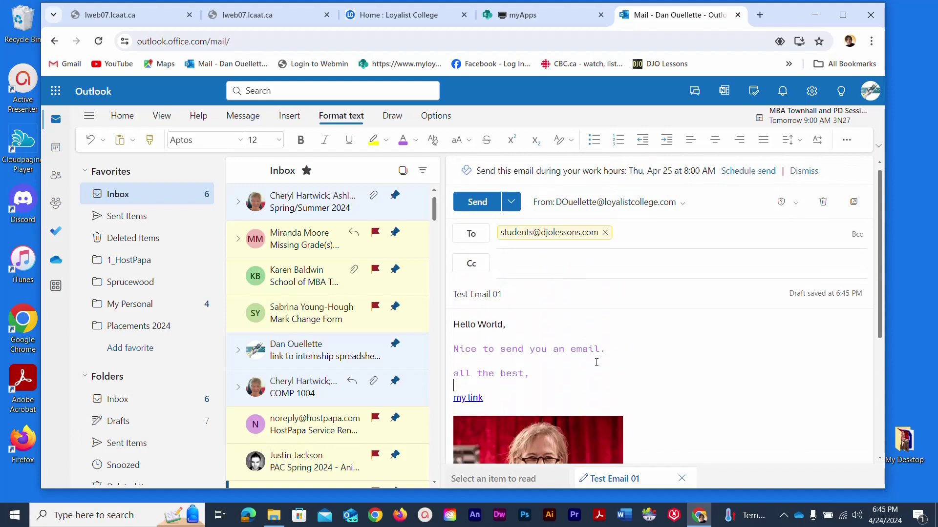
pyautogui.click(468, 203)
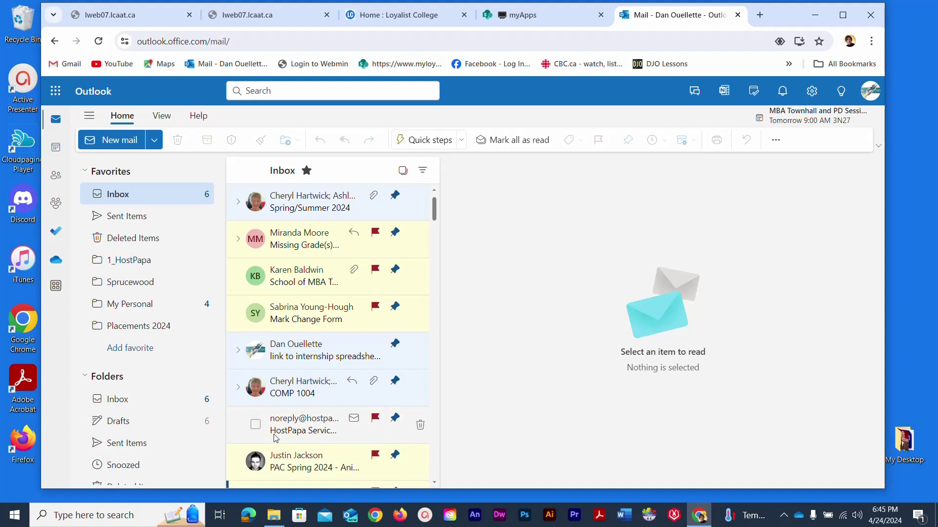
# - Open Test Email 01 in Sent Items to check its purple text, my link, photo and signature
pyautogui.click(128, 220)
pyautogui.click(302, 240)
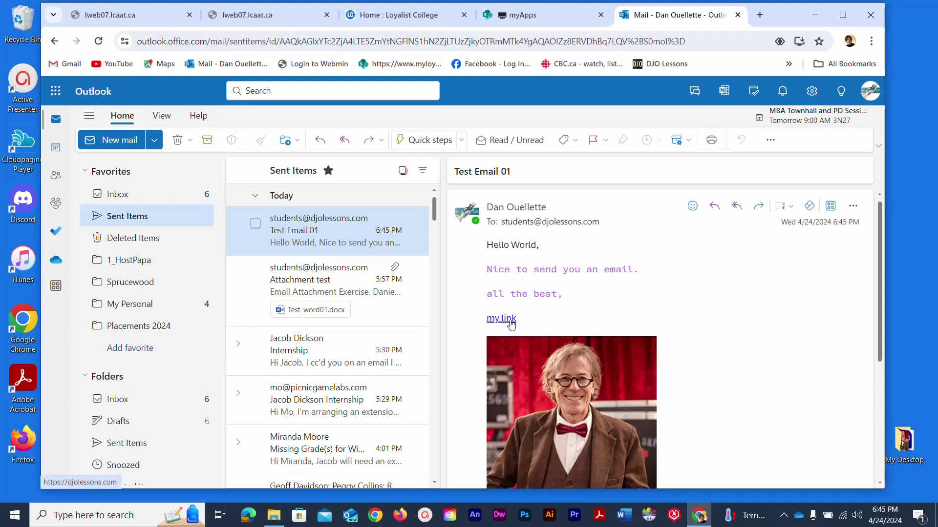
pyautogui.scroll(-4, 595, 345)
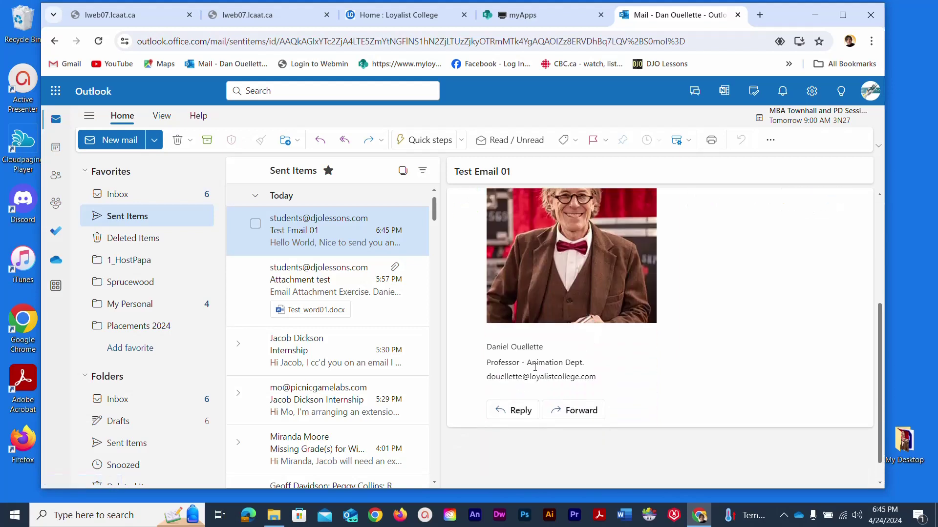
pyautogui.scroll(5, 664, 347)
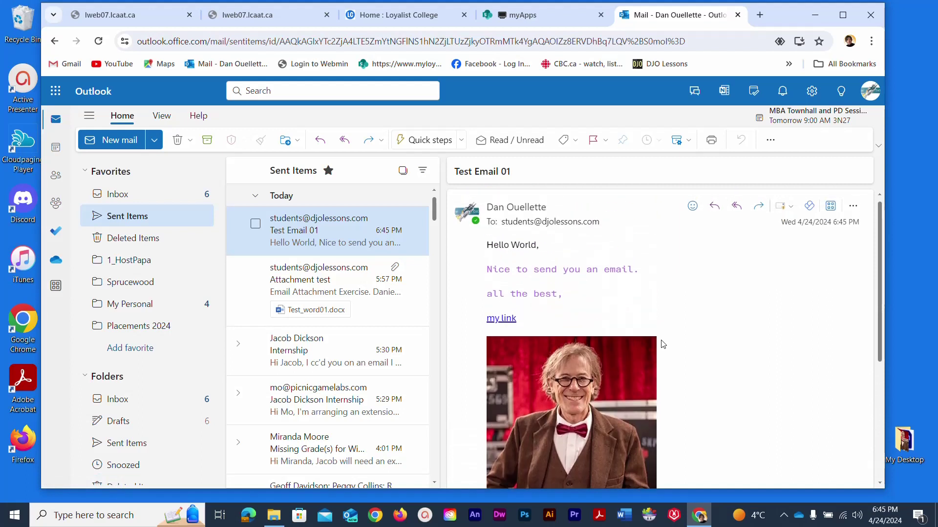